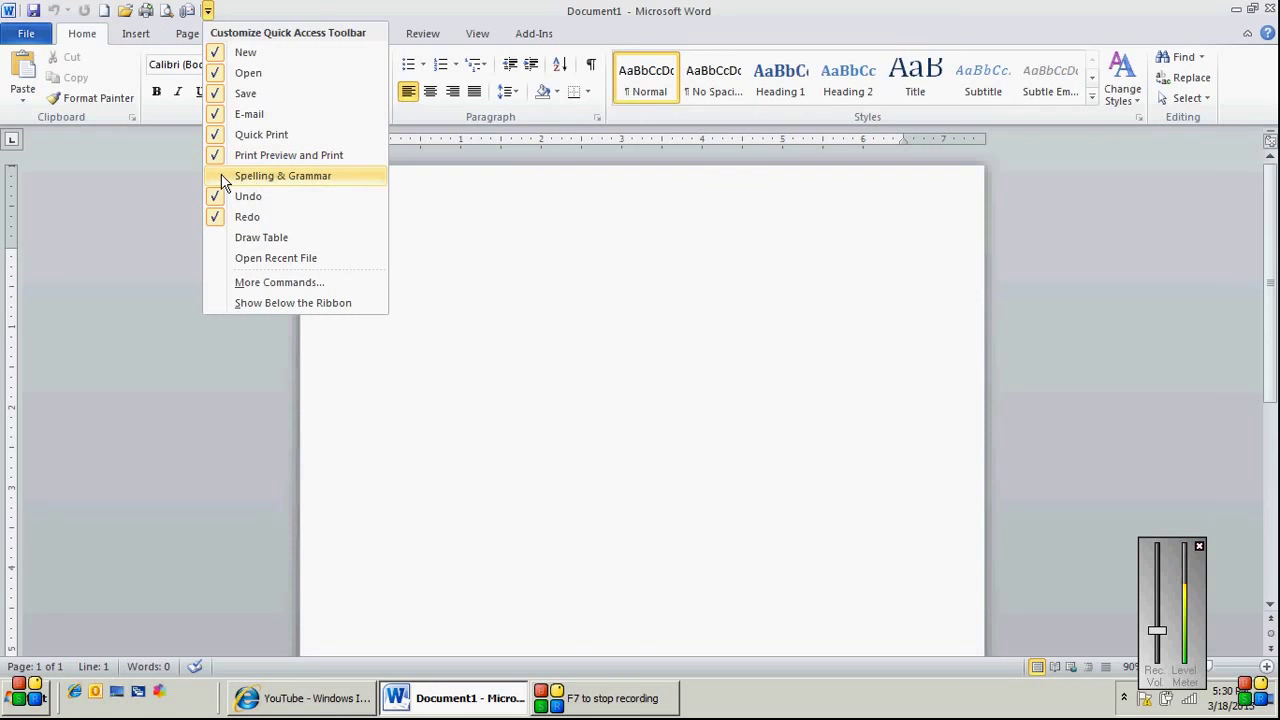
Add Spelling & Grammar to the Quick Access Toolbar and review its remaining customization options
{"action": "left_click", "coordinate": [260, 176]}
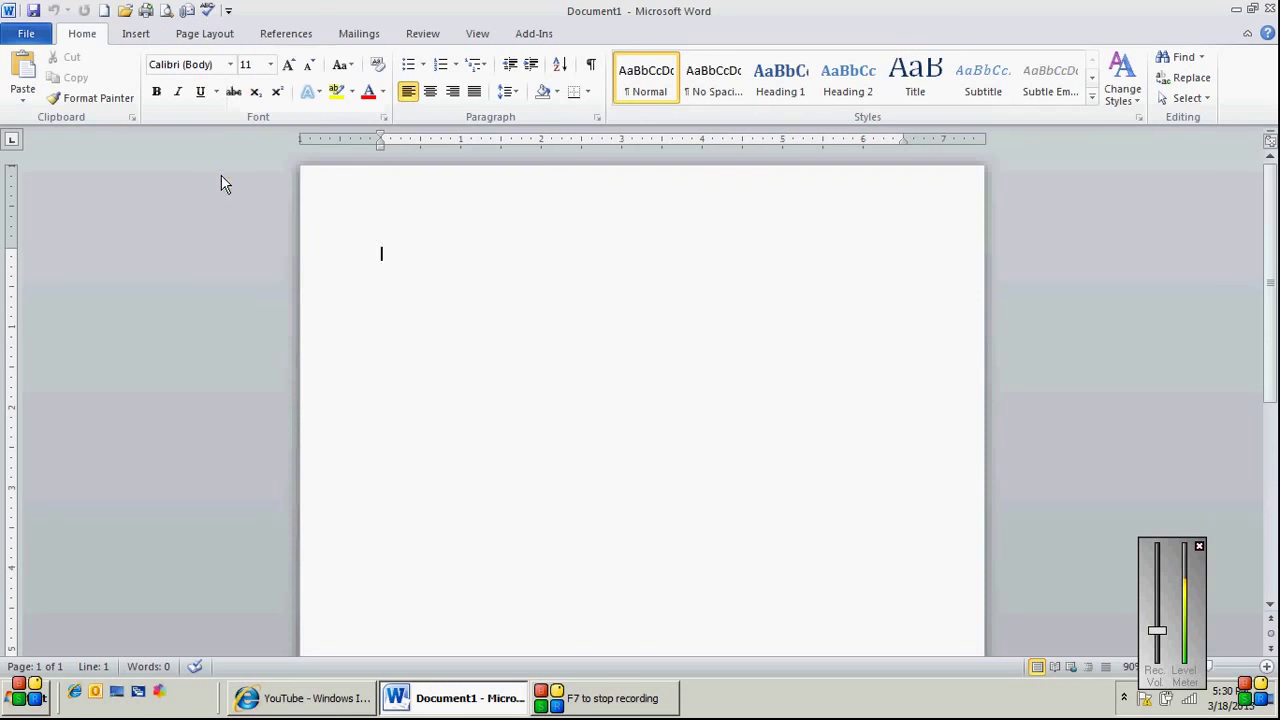
{"action": "left_click", "coordinate": [228, 11]}
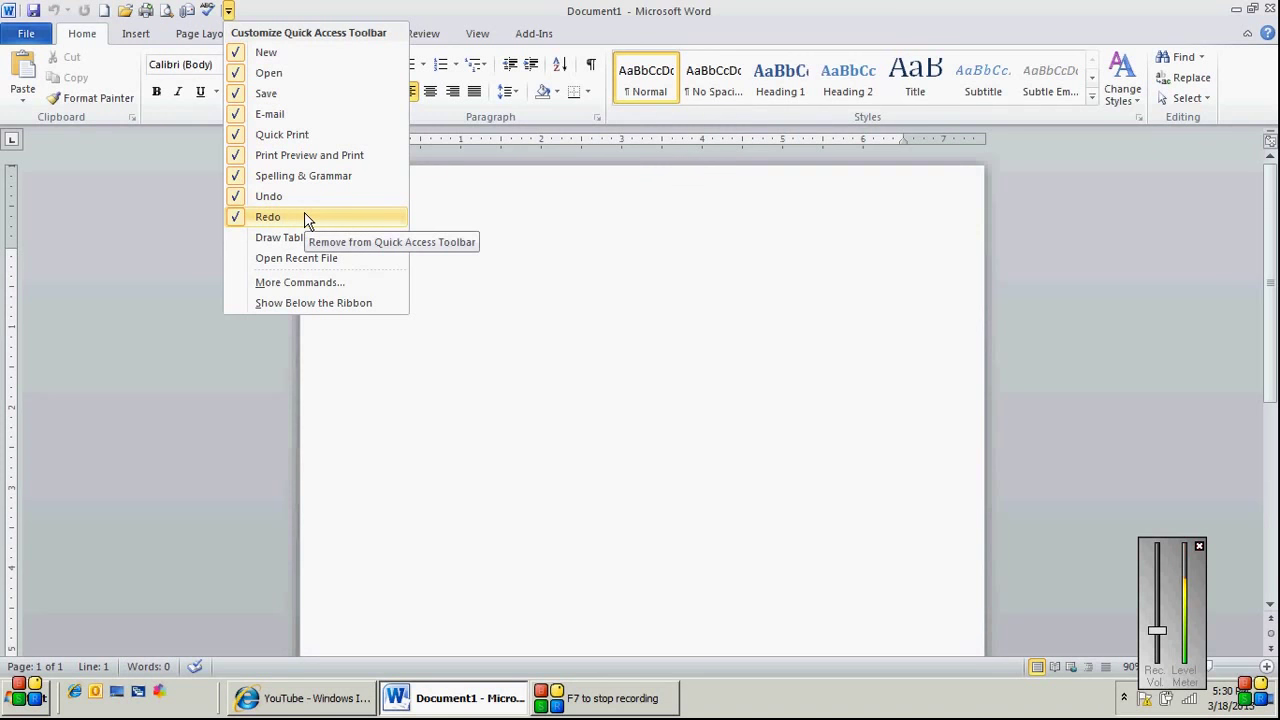
{"action": "left_click", "coordinate": [505, 10]}
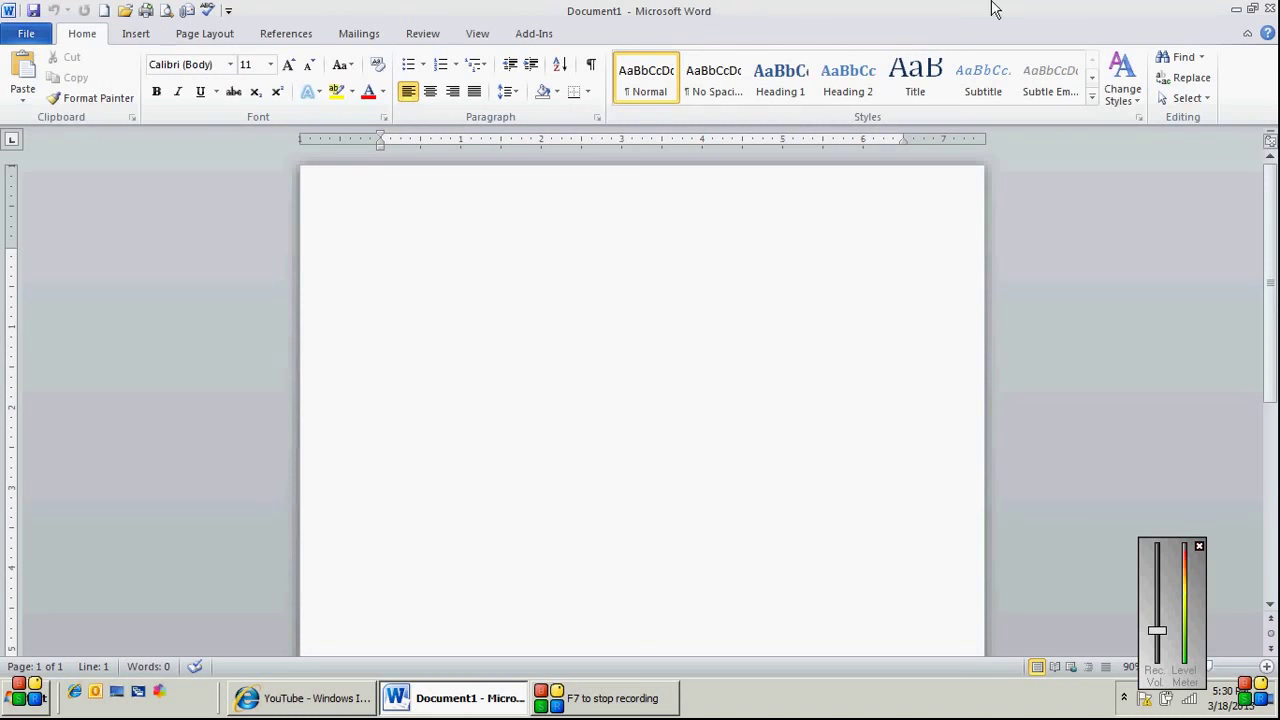
Minimize the blank document's window to the desktop and bring it back
{"action": "left_click", "coordinate": [1236, 12]}
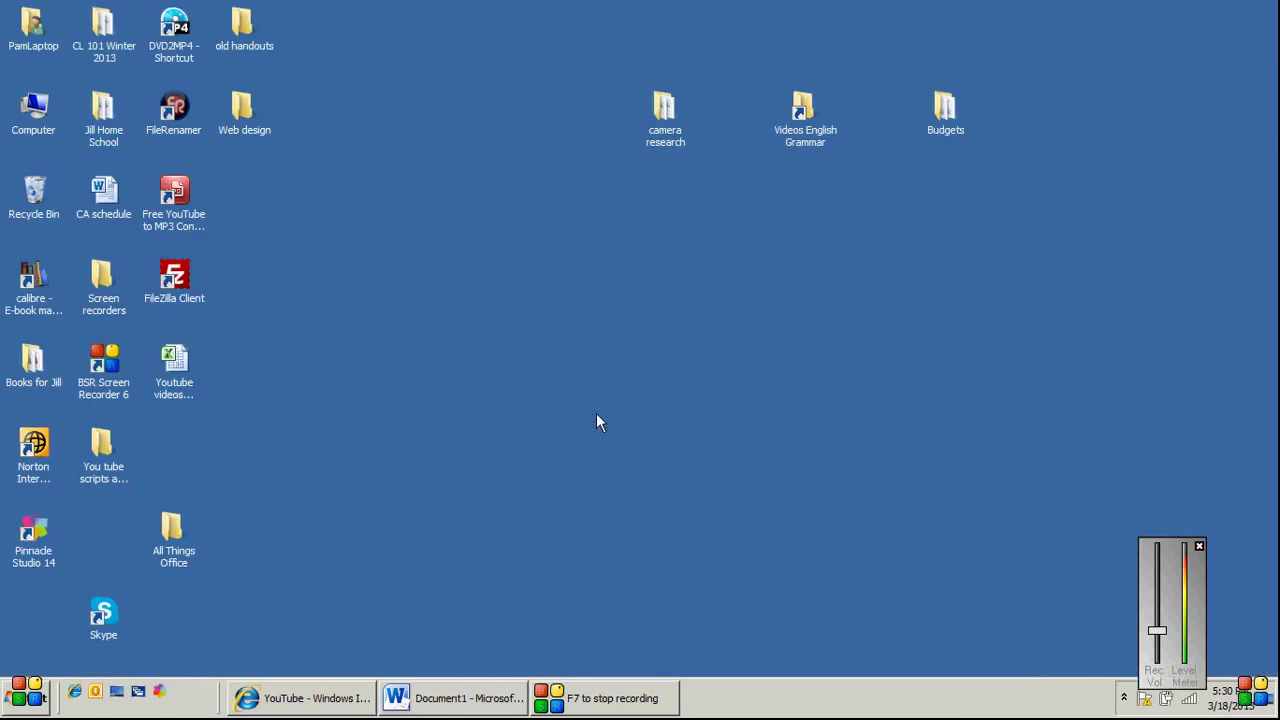
{"action": "left_click", "coordinate": [437, 698]}
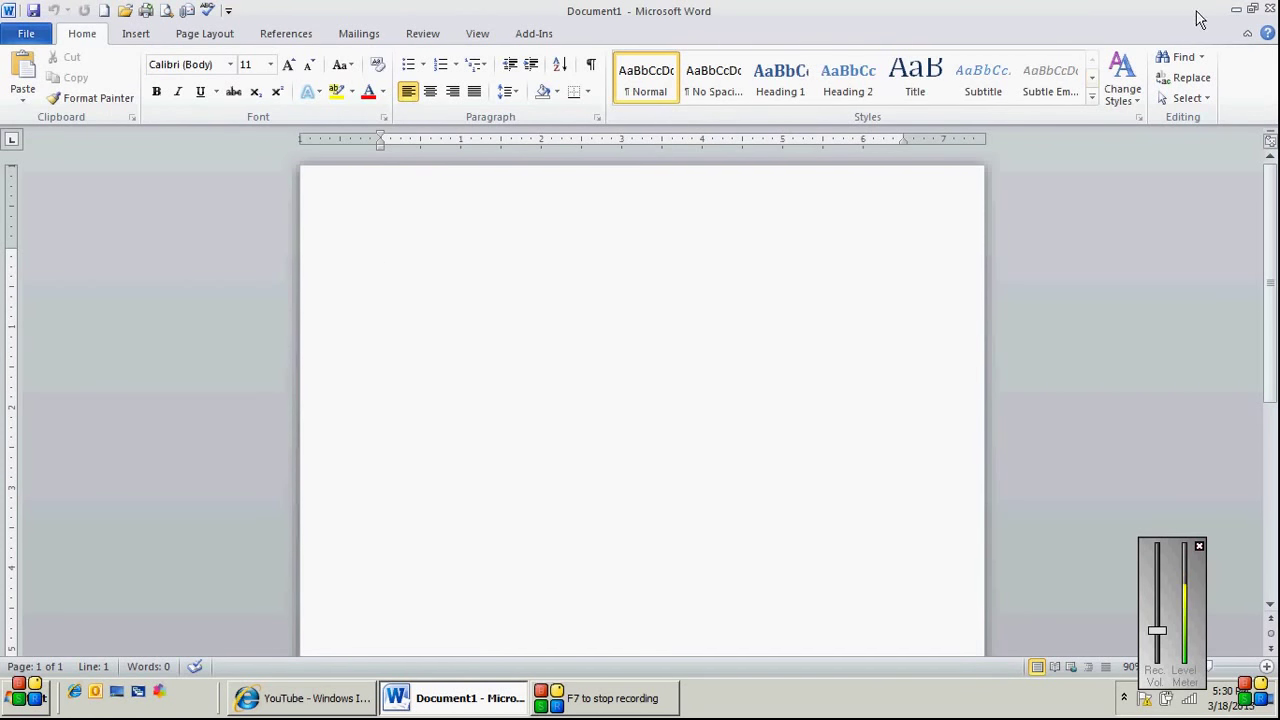
Restore down the document window, move and resize it on the desktop, and maximize it again
{"action": "left_click", "coordinate": [1253, 15]}
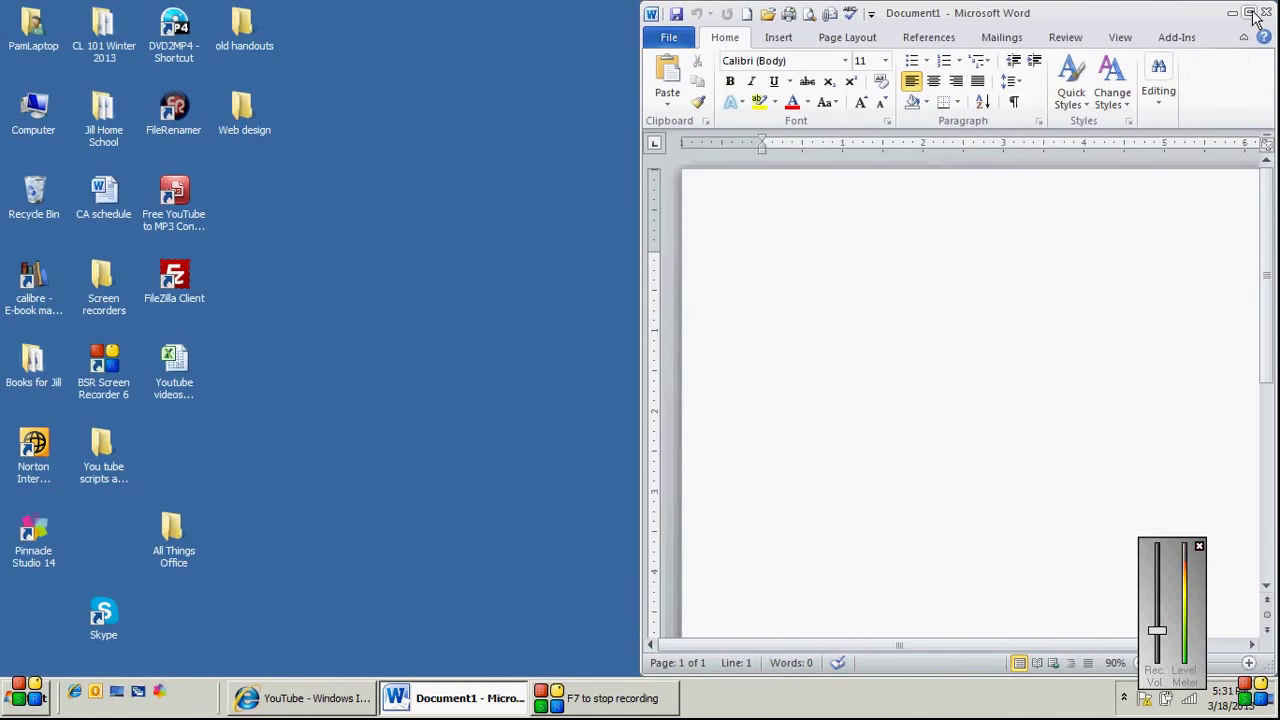
{"action": "left_click_drag", "start_coordinate": [1091, 20], "coordinate": [870, 20]}
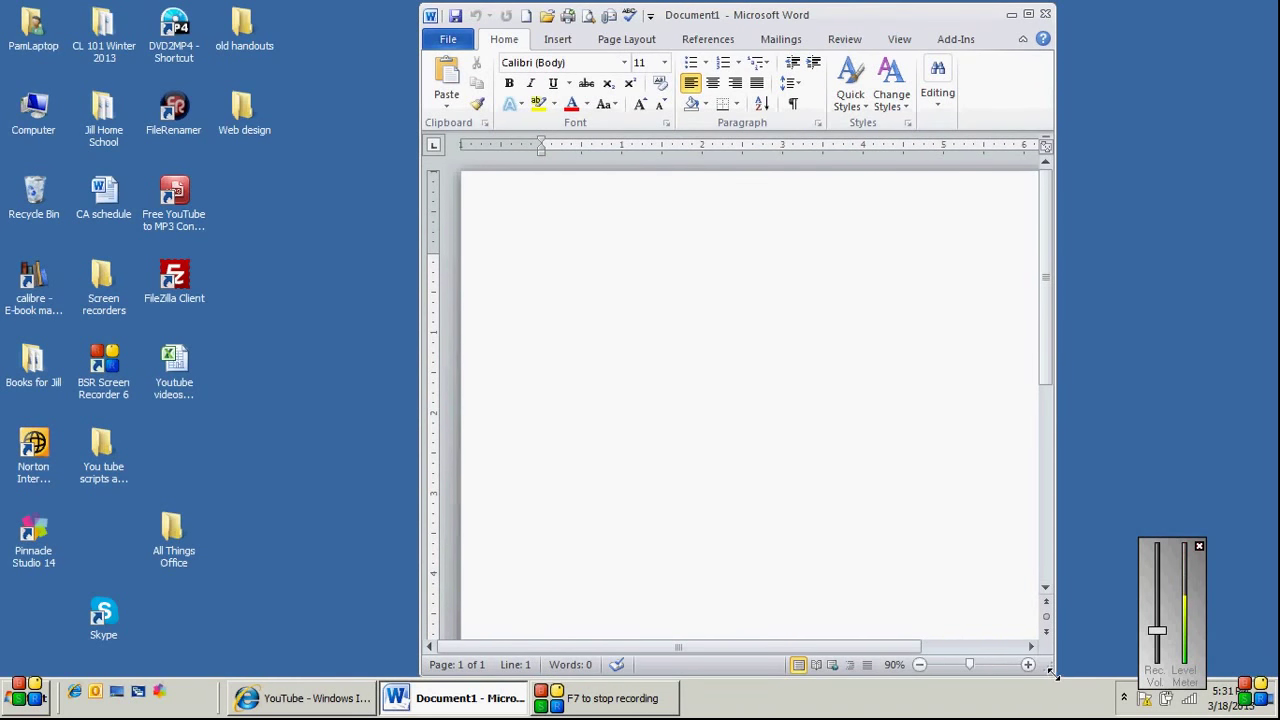
{"action": "left_click_drag", "start_coordinate": [1053, 674], "coordinate": [1095, 495]}
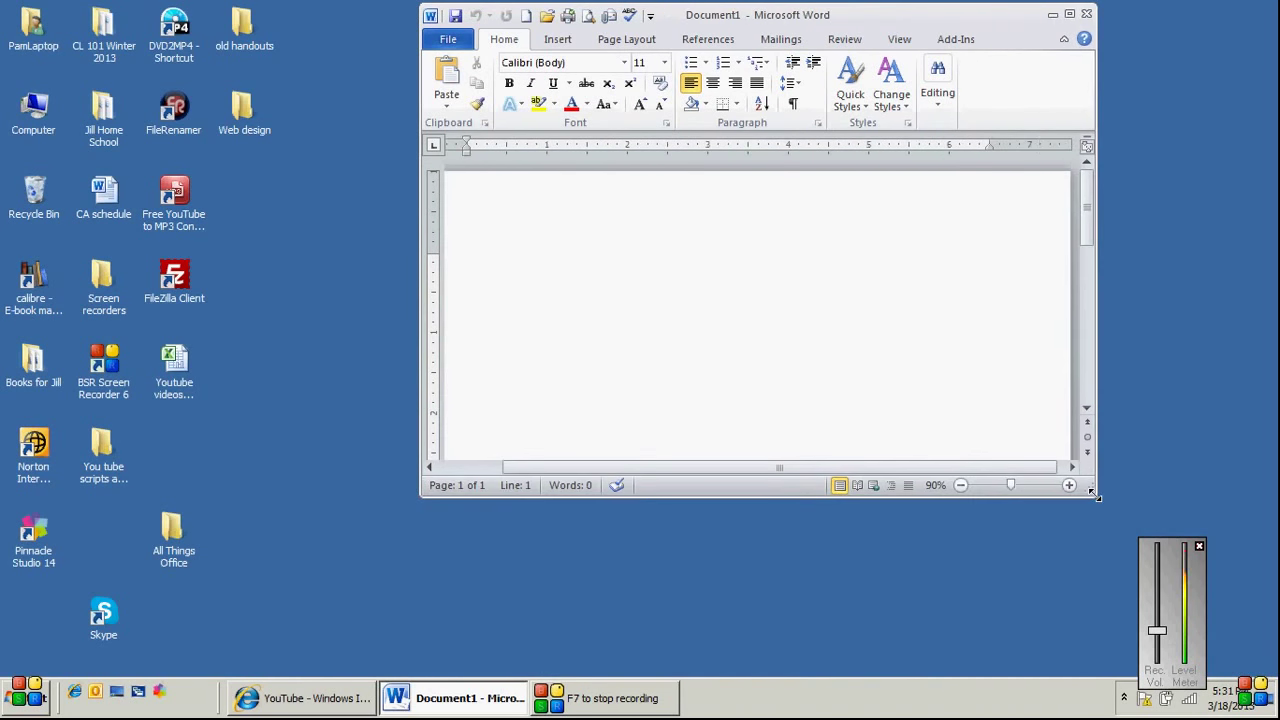
{"action": "left_click", "coordinate": [1070, 17]}
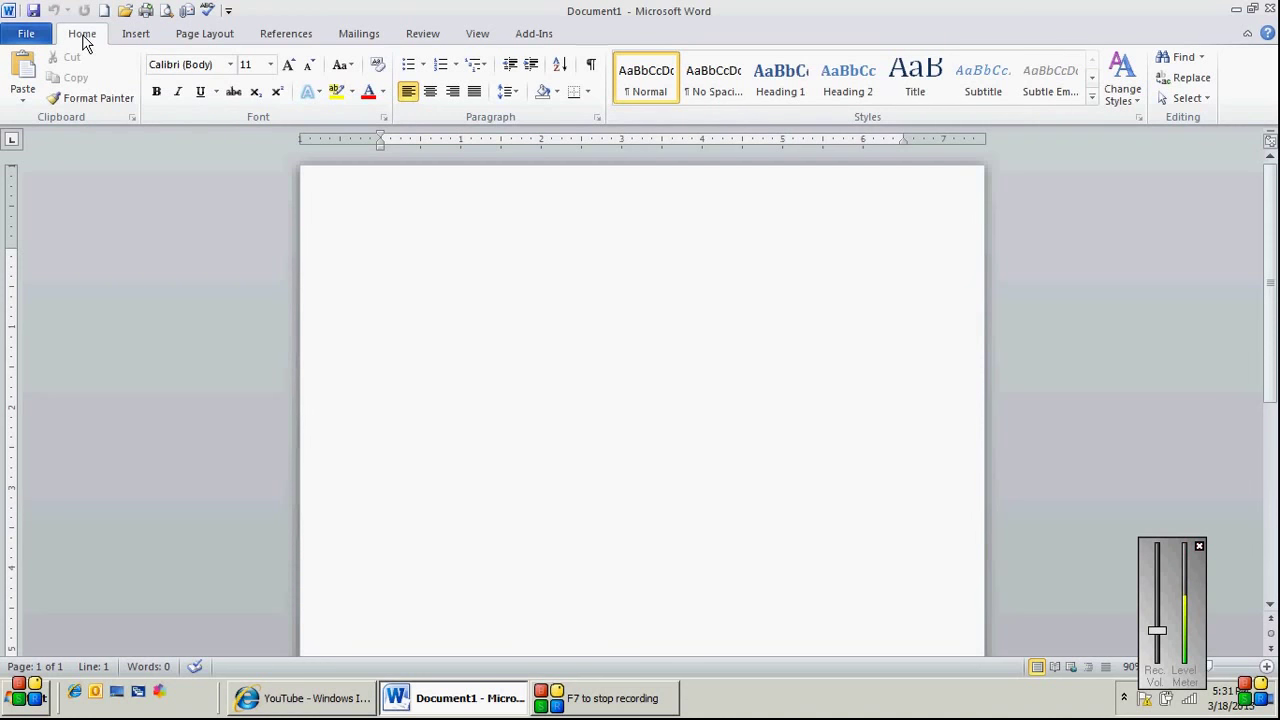
Look through the Insert, Page Layout, References and Mailings commands and return to the Home commands
{"action": "left_click", "coordinate": [137, 36]}
{"action": "left_click", "coordinate": [227, 40]}
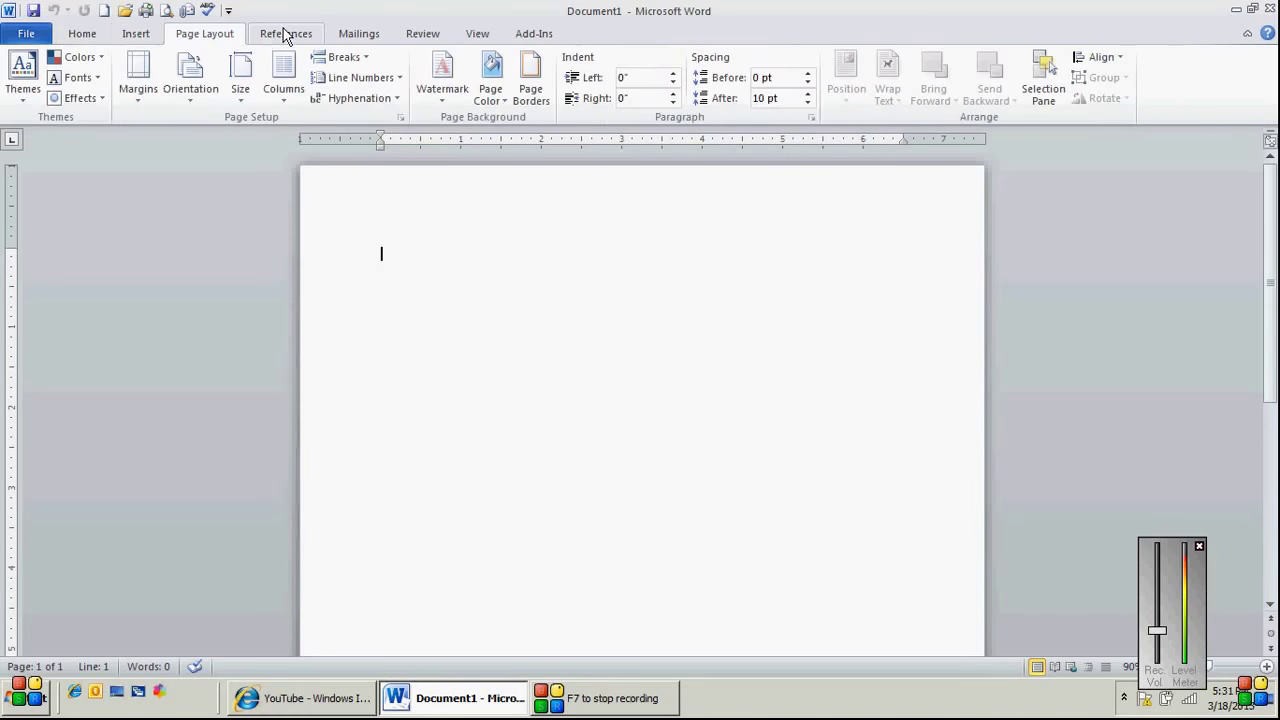
{"action": "left_click", "coordinate": [284, 38]}
{"action": "left_click", "coordinate": [346, 38]}
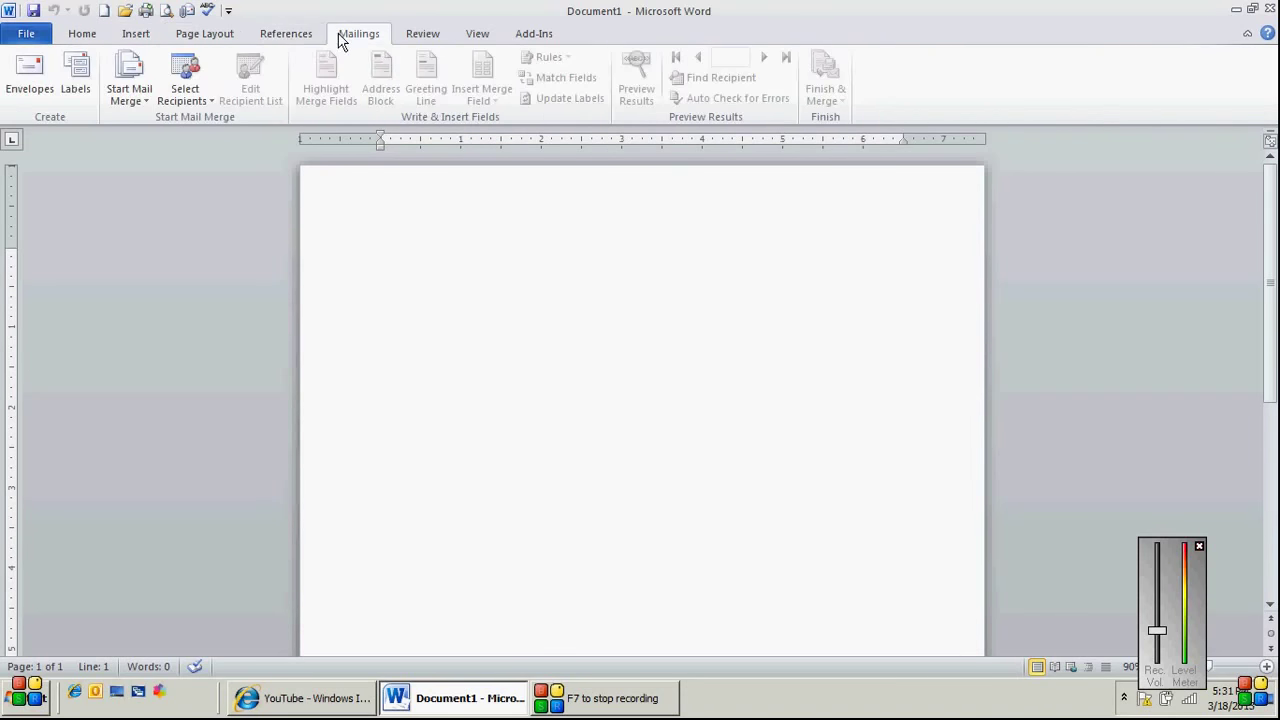
{"action": "left_click", "coordinate": [75, 40]}
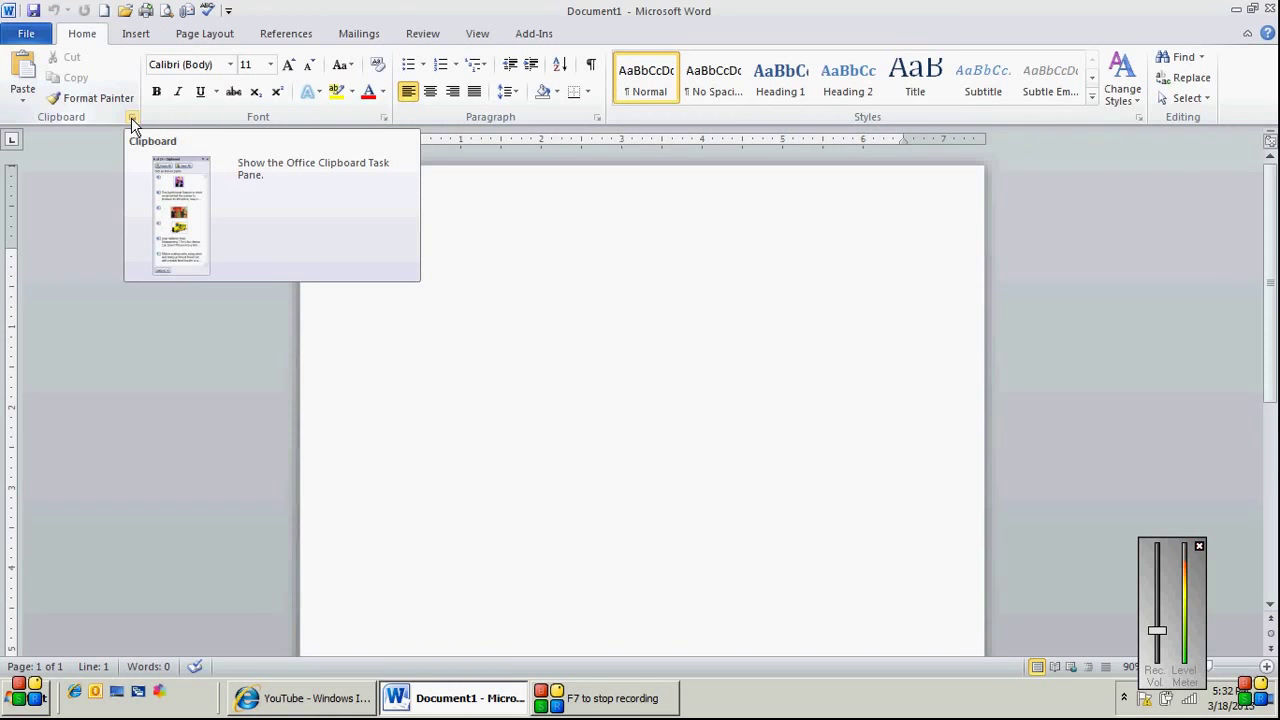
Display the Office Clipboard task pane to view its contents and close it
{"action": "left_click", "coordinate": [132, 118]}
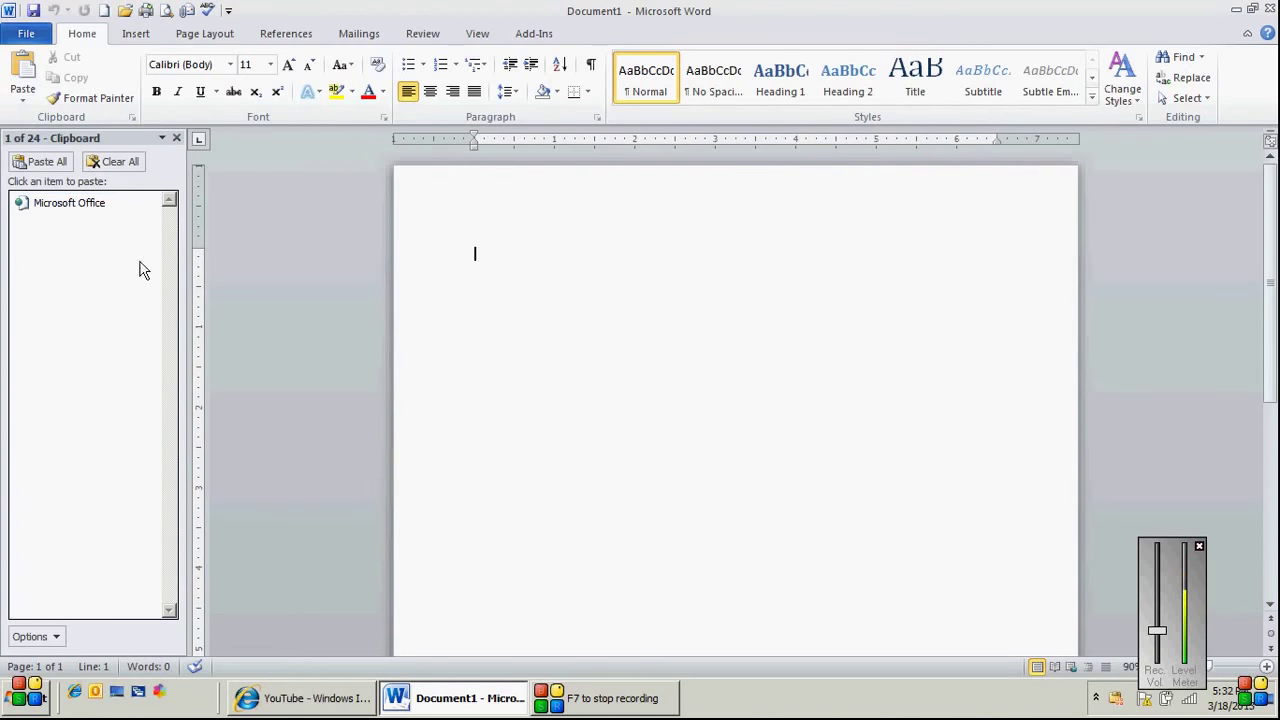
{"action": "left_click", "coordinate": [177, 137]}
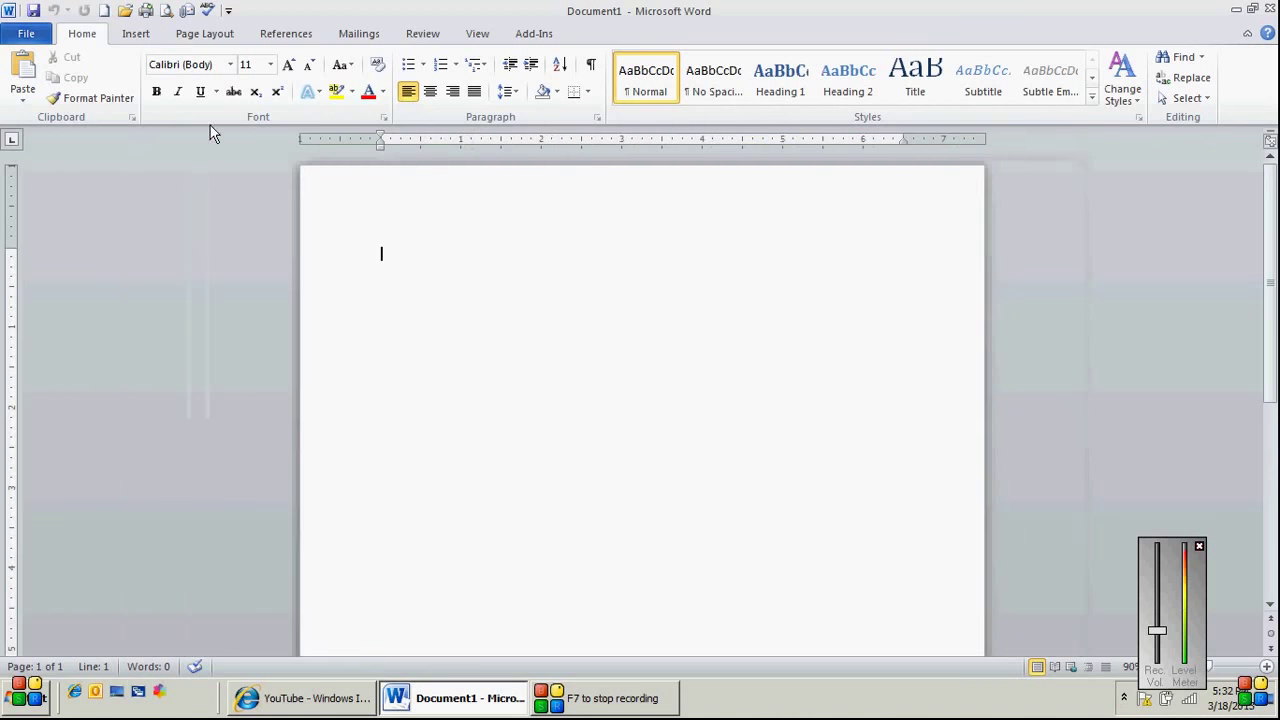
Examine the full Font settings and the full Paragraph settings, closing each dialog without making changes
{"action": "left_click", "coordinate": [383, 120]}
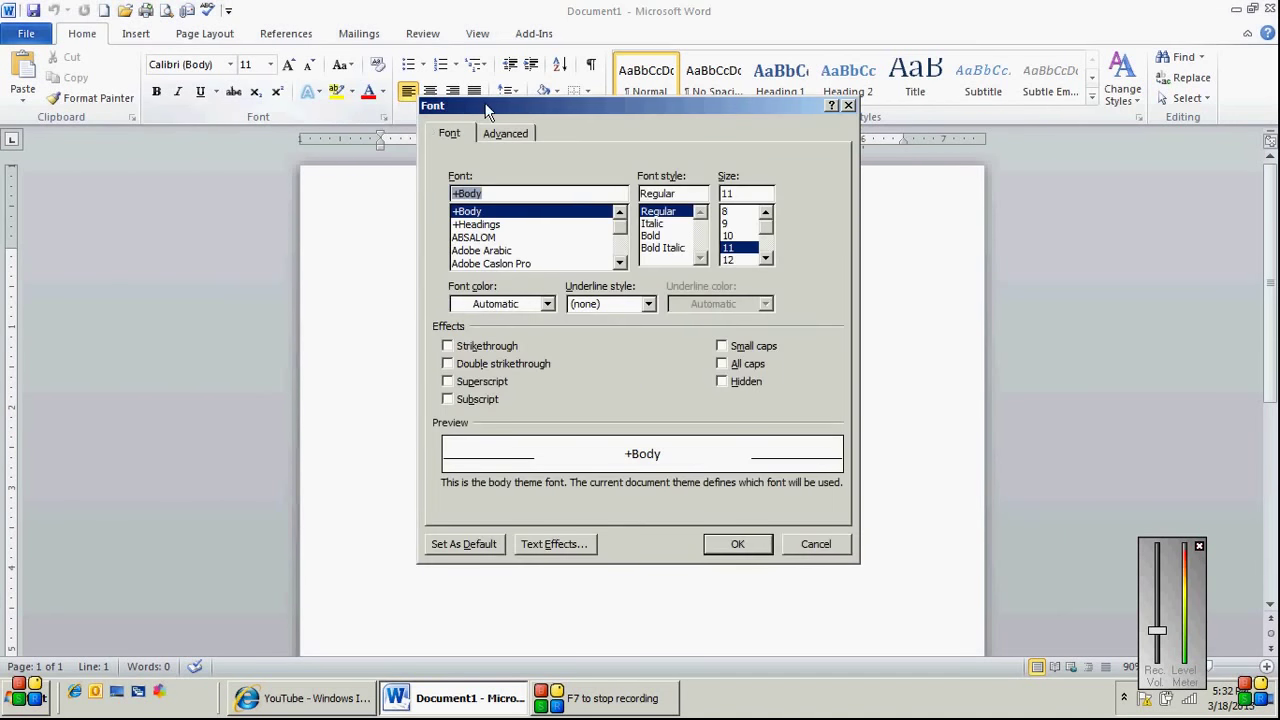
{"action": "left_click_drag", "start_coordinate": [486, 98], "coordinate": [454, 178]}
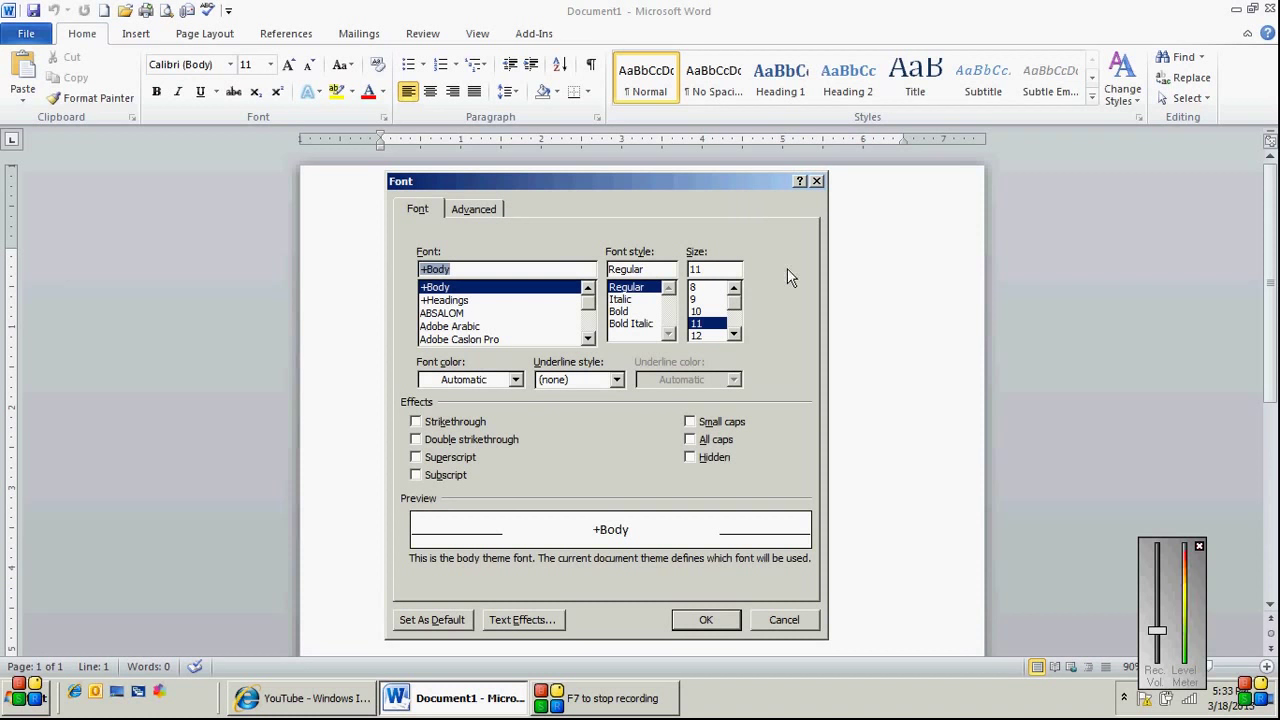
{"action": "left_click", "coordinate": [816, 182]}
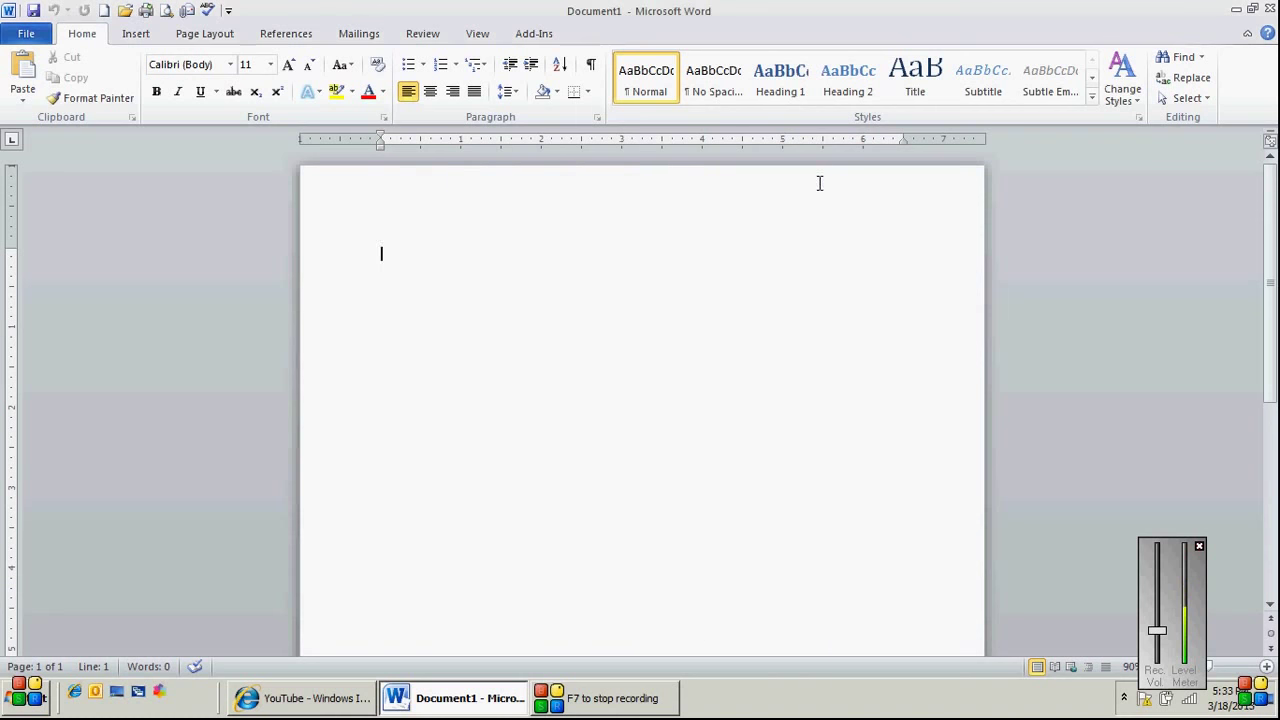
{"action": "left_click", "coordinate": [596, 118]}
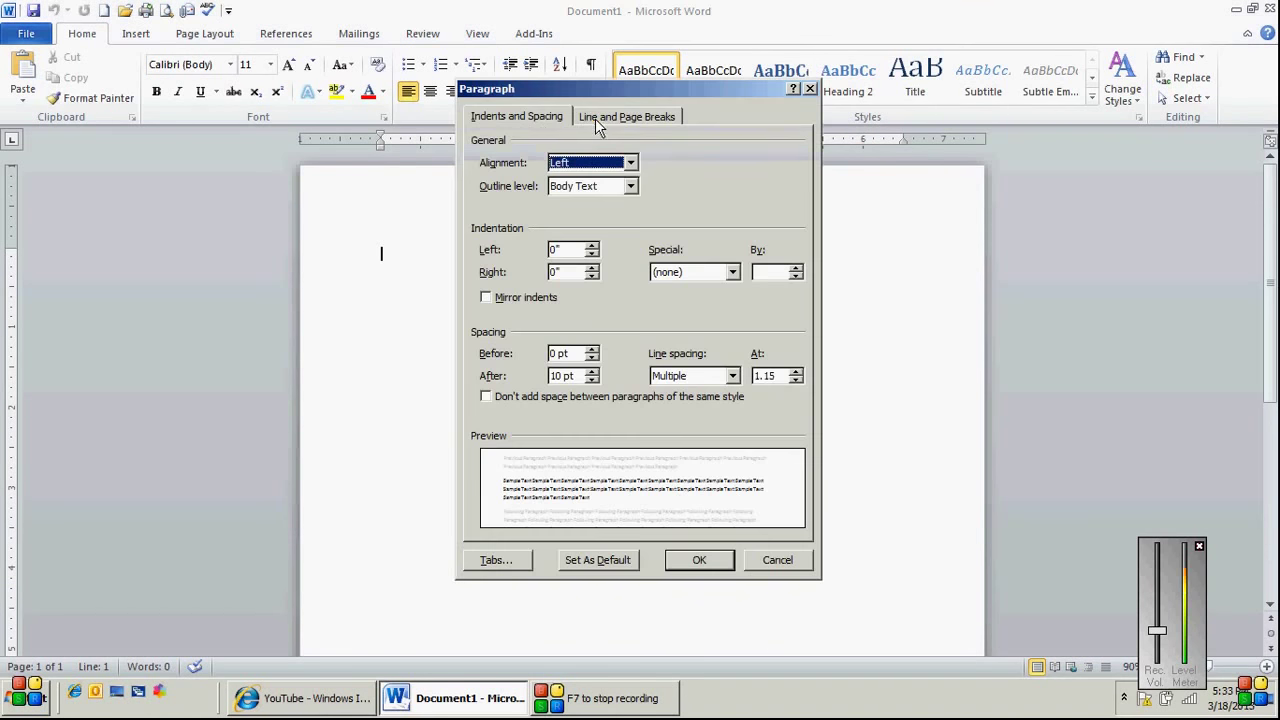
{"action": "left_click", "coordinate": [811, 89]}
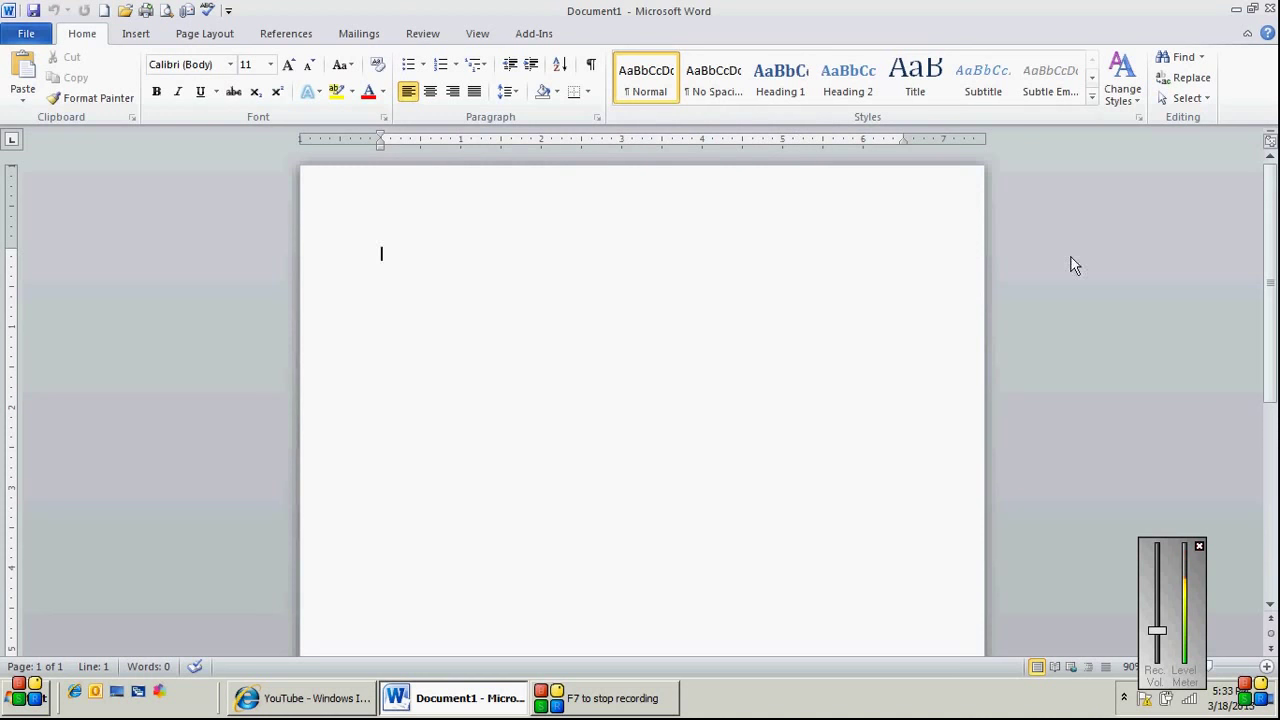
Hide and redisplay the rulers twice, the second time through the View options
{"action": "left_click", "coordinate": [1270, 143]}
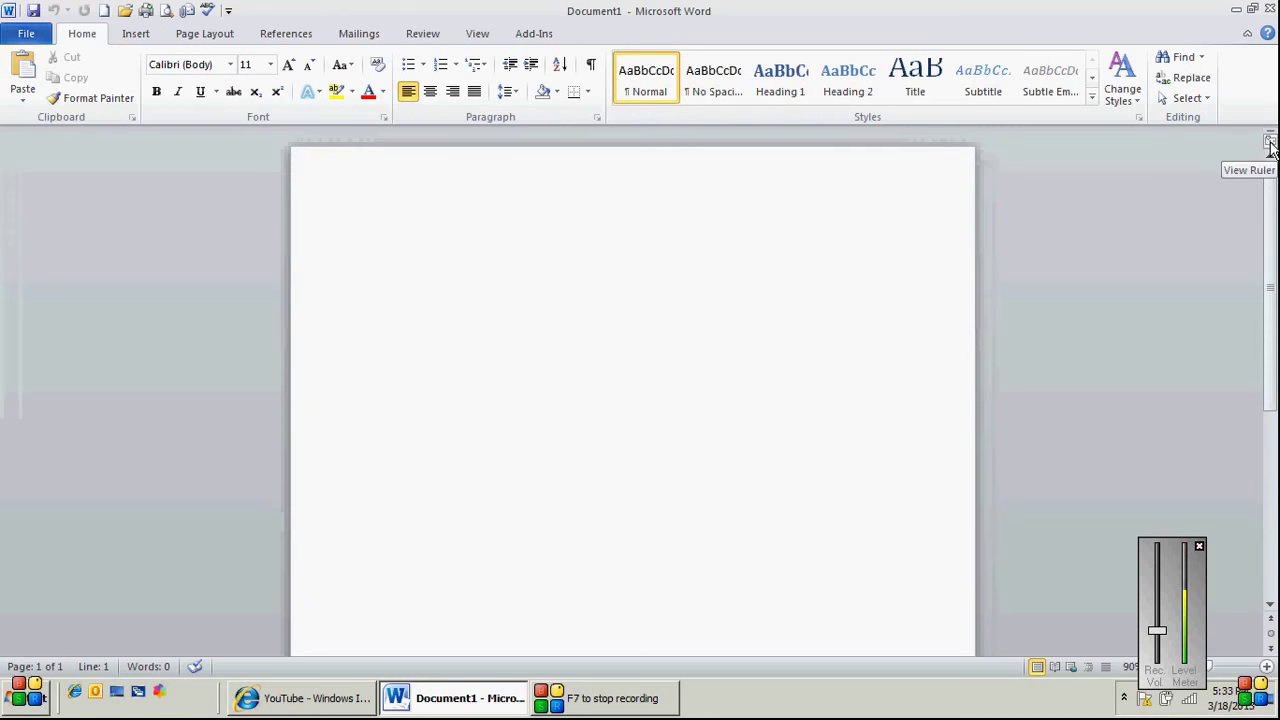
{"action": "left_click", "coordinate": [1270, 143]}
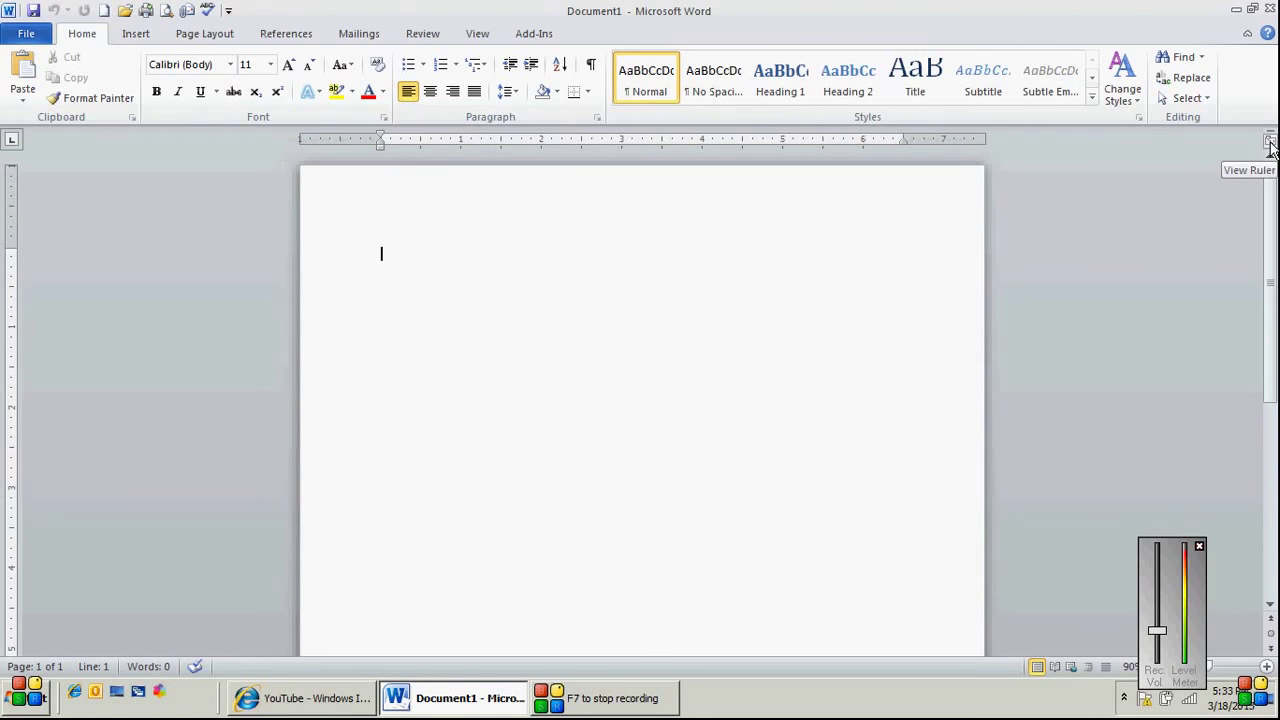
{"action": "left_click", "coordinate": [476, 37]}
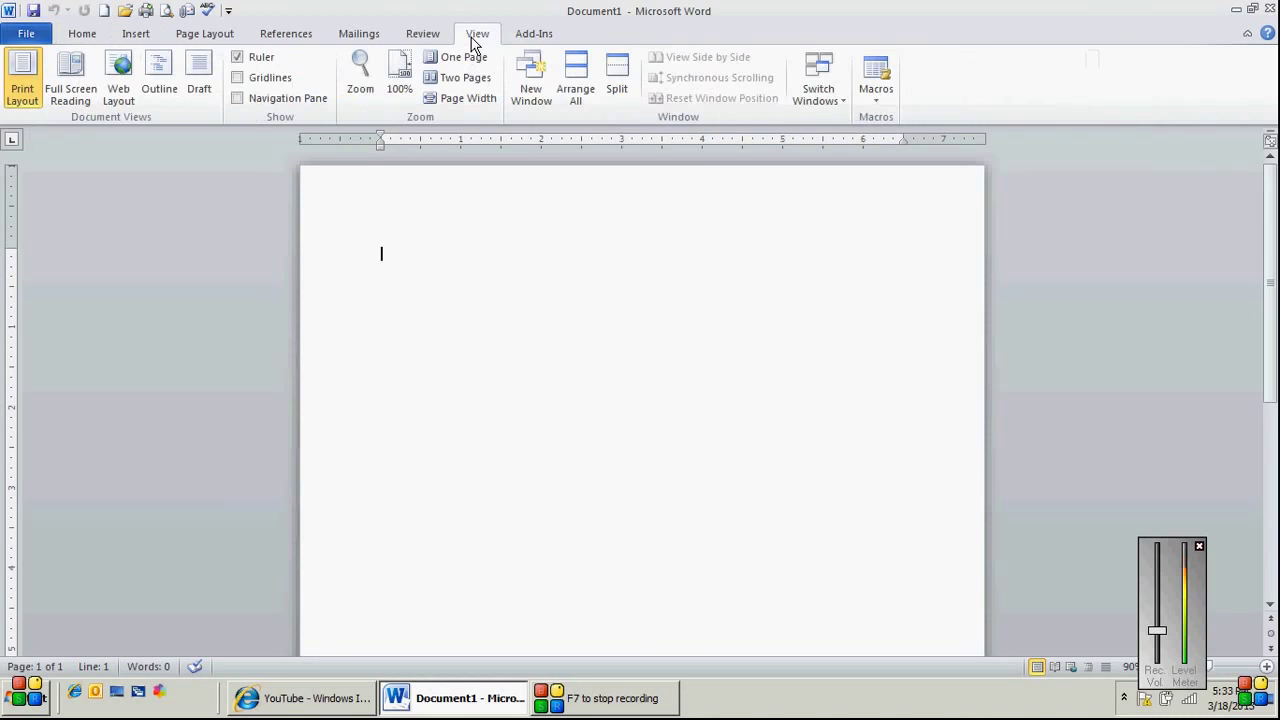
{"action": "left_click", "coordinate": [254, 60]}
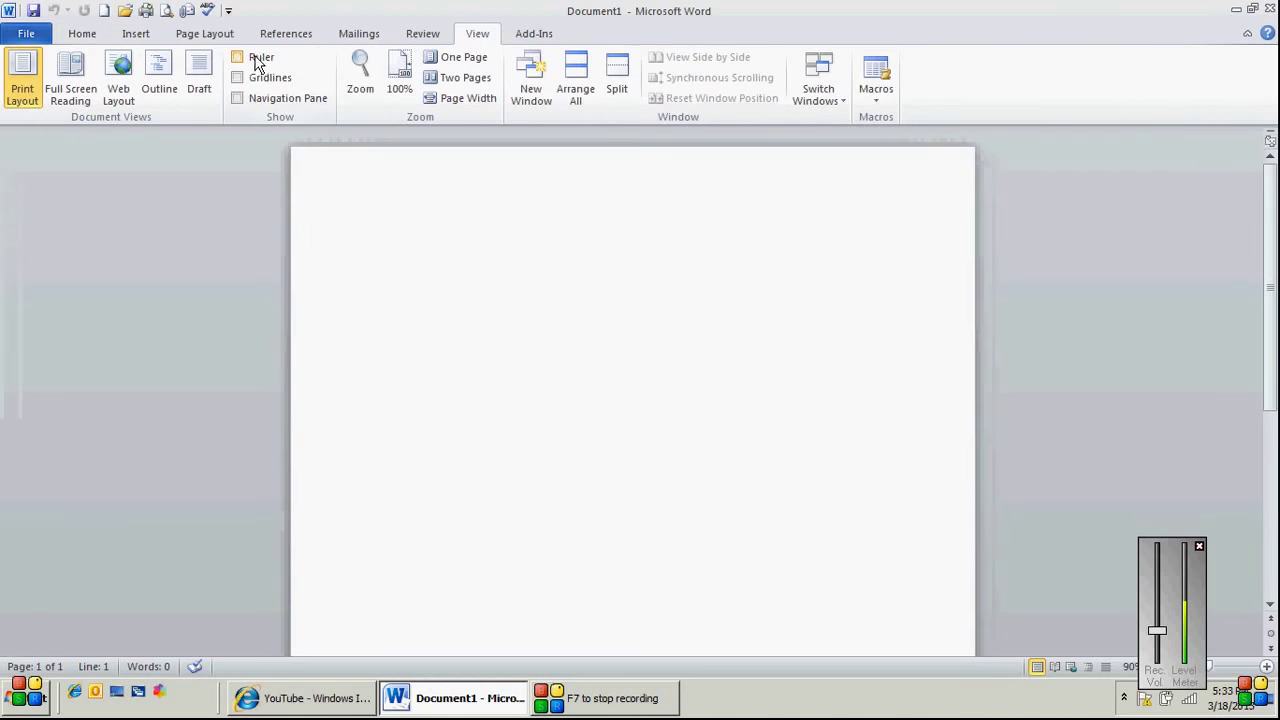
{"action": "left_click", "coordinate": [241, 60]}
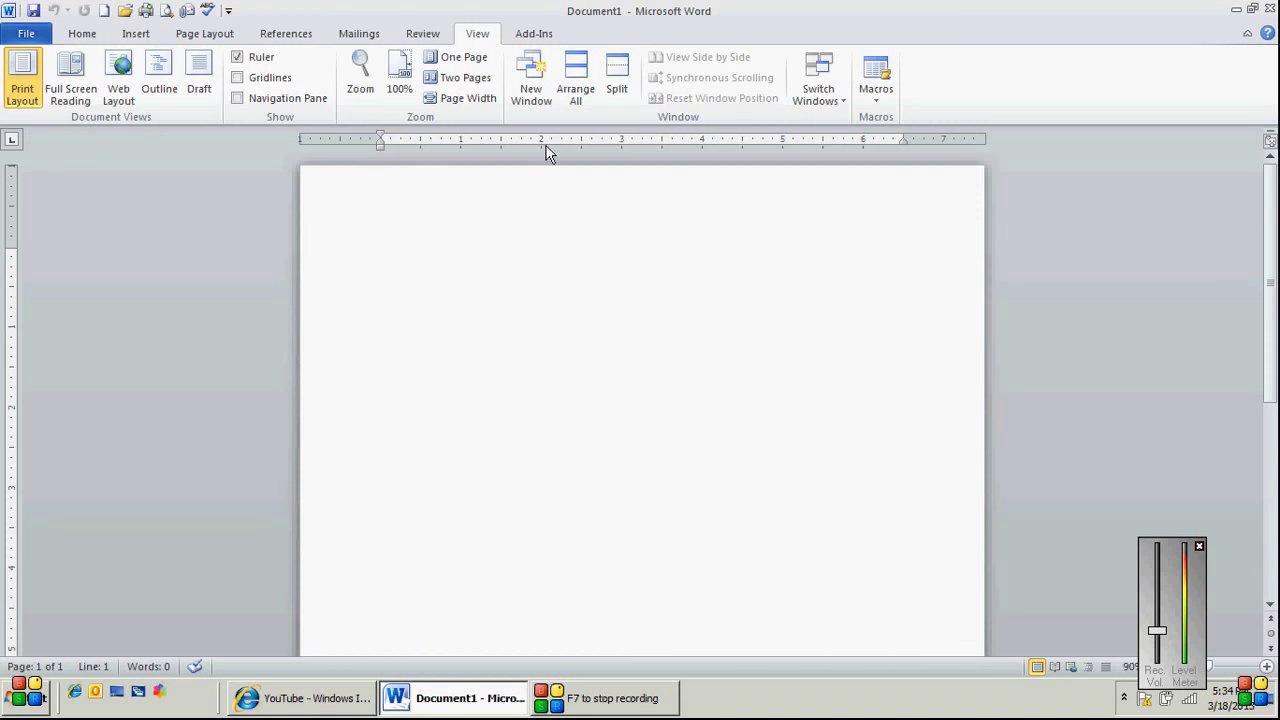
Set a left tab stop at 1 inch on the horizontal ruler and advance the insertion point to it
{"action": "left_click", "coordinate": [11, 140]}
{"action": "left_click", "coordinate": [462, 143]}
{"action": "key", "text": "Tab"}
Cycle the ruler's tab selector through the available tab types and return it to the left tab
{"action": "left_click", "coordinate": [12, 143]}
{"action": "left_click", "coordinate": [12, 140]}
{"action": "left_click", "coordinate": [12, 140]}
{"action": "left_click", "coordinate": [12, 140]}
{"action": "left_click", "coordinate": [1200, 549]}
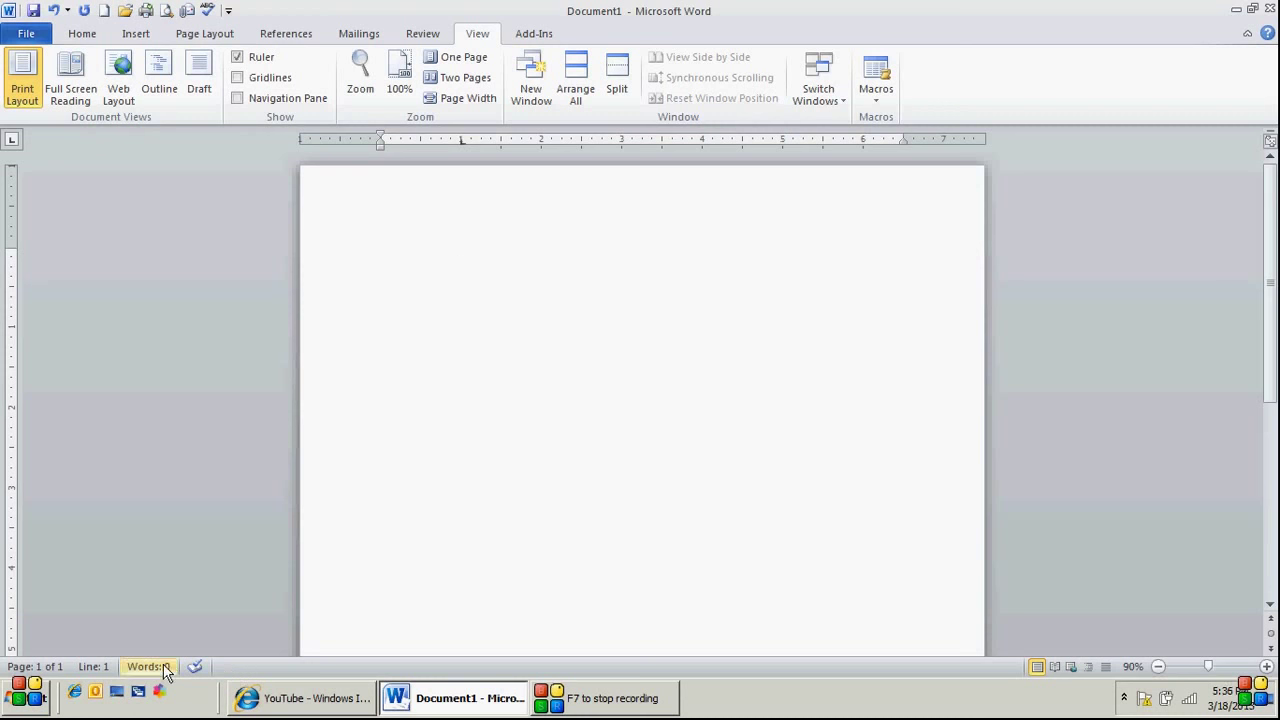
Add the Section indicator to the status bar
{"action": "right_click", "coordinate": [225, 666]}
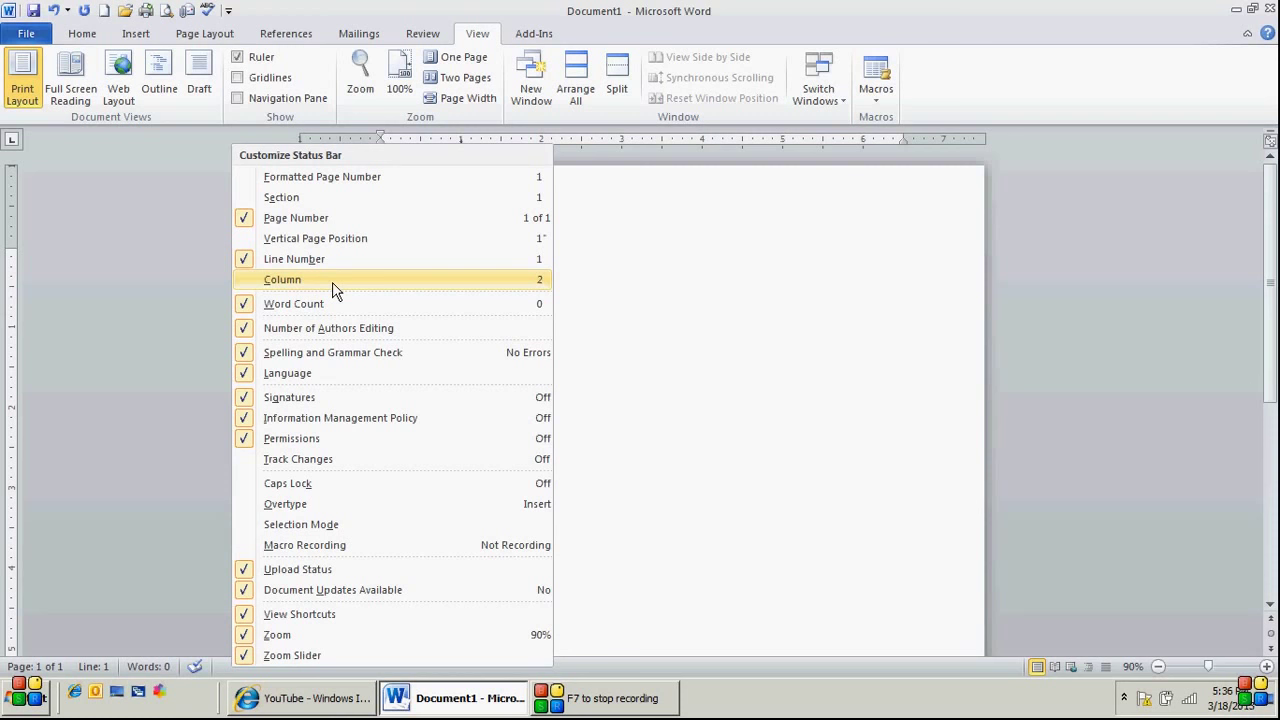
{"action": "left_click", "coordinate": [297, 200]}
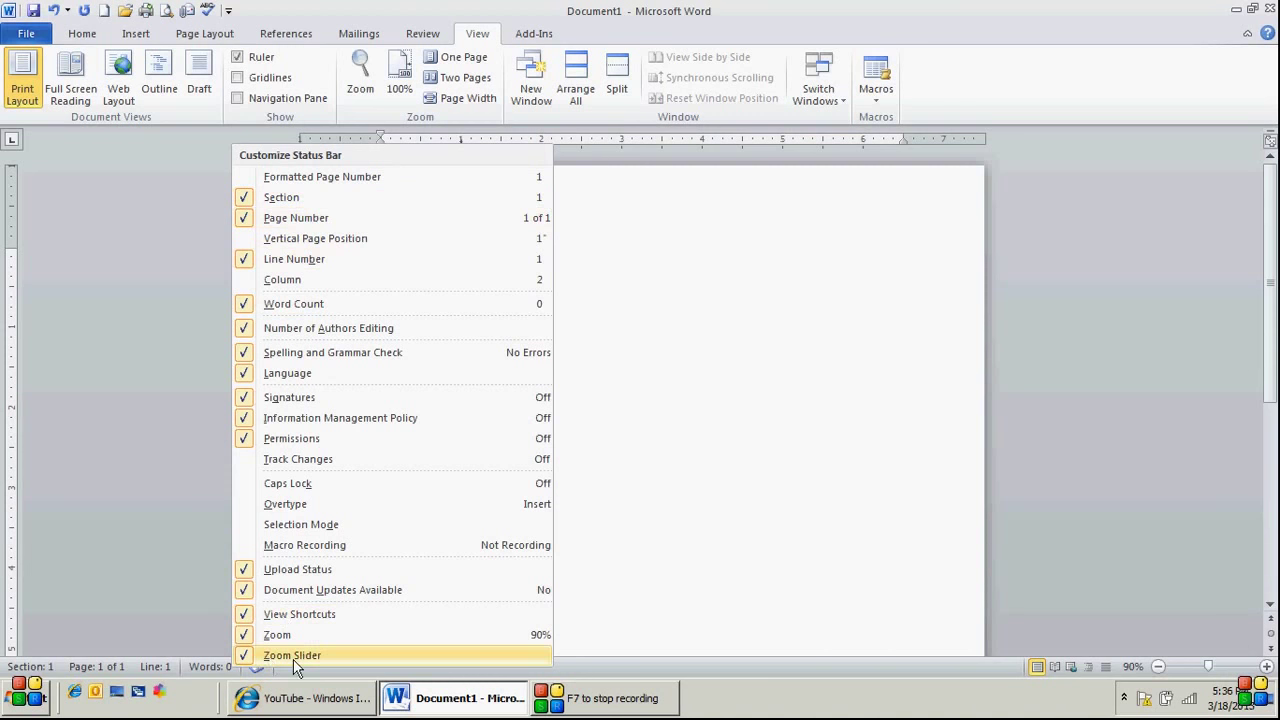
{"action": "left_click", "coordinate": [754, 287]}
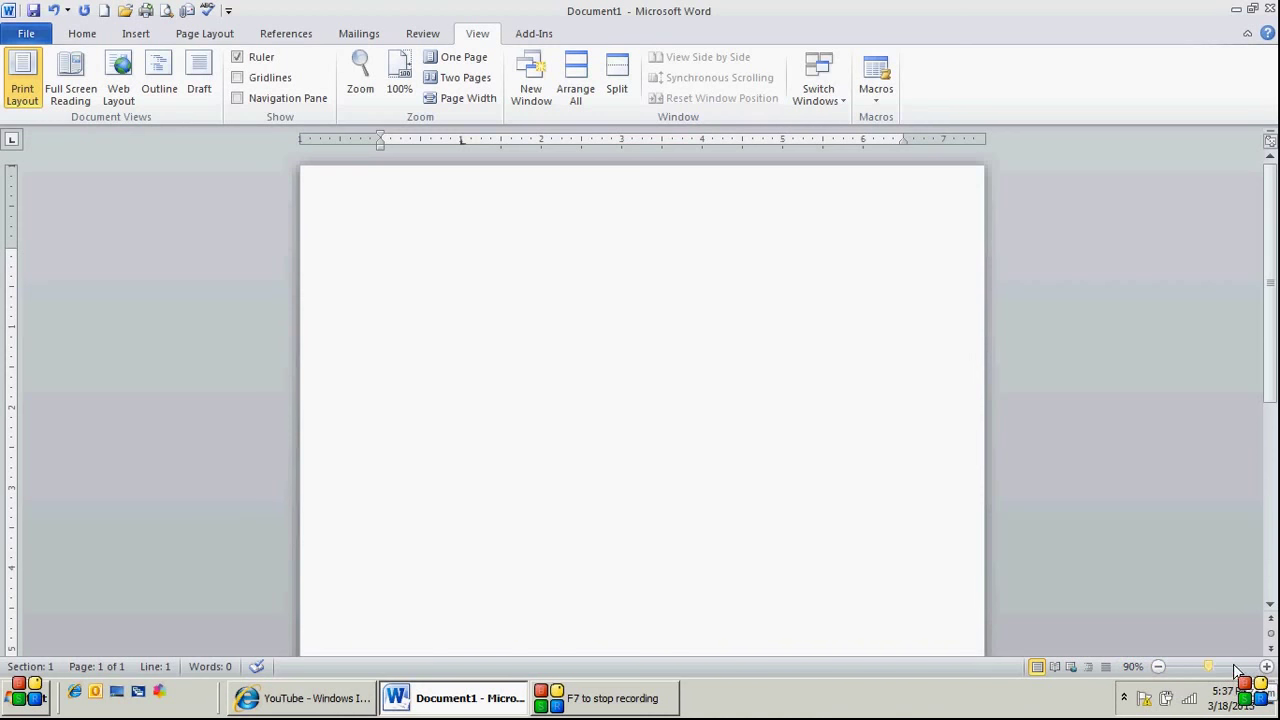
Zoom the document in to 160% and return to the Home commands
{"action": "left_click", "coordinate": [1266, 666]}
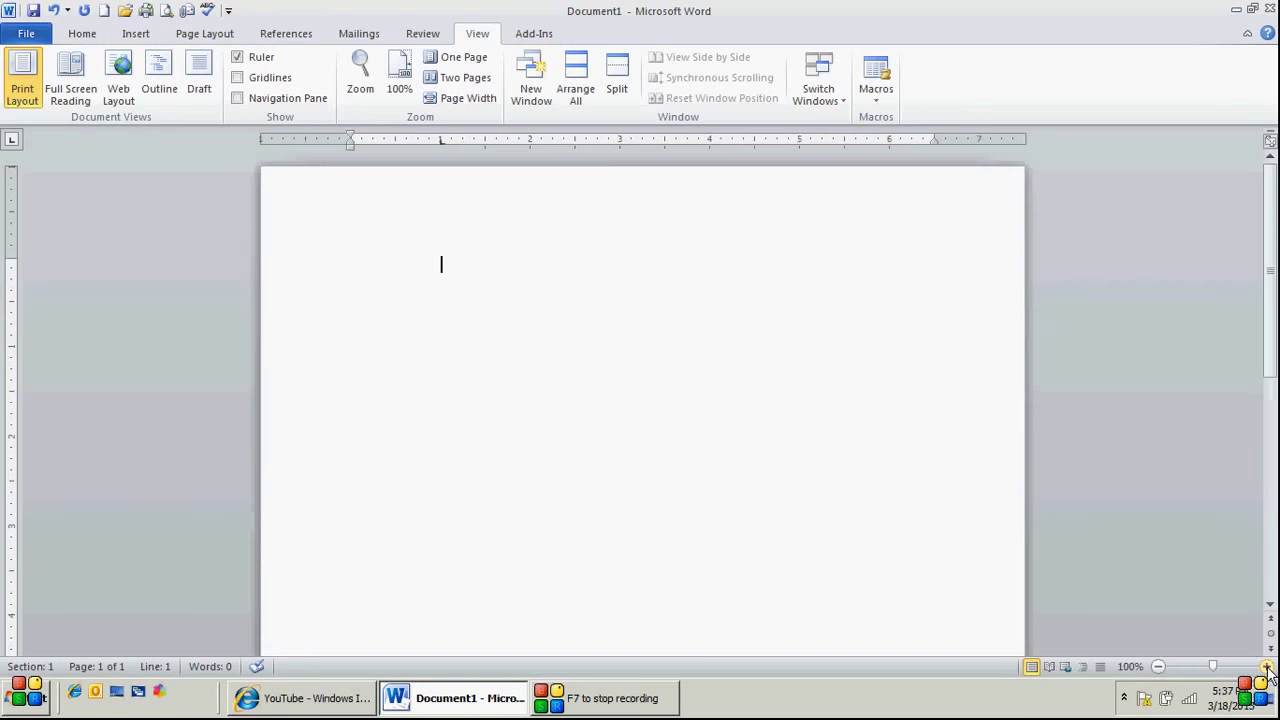
{"action": "mouse_move", "coordinate": [1218, 676]}
{"action": "left_mouse_down"}
{"action": "mouse_move", "coordinate": [1230, 676]}
{"action": "mouse_move", "coordinate": [1207, 675]}
{"action": "mouse_move", "coordinate": [1218, 676]}
{"action": "left_mouse_up"}
{"action": "left_click", "coordinate": [1266, 666]}
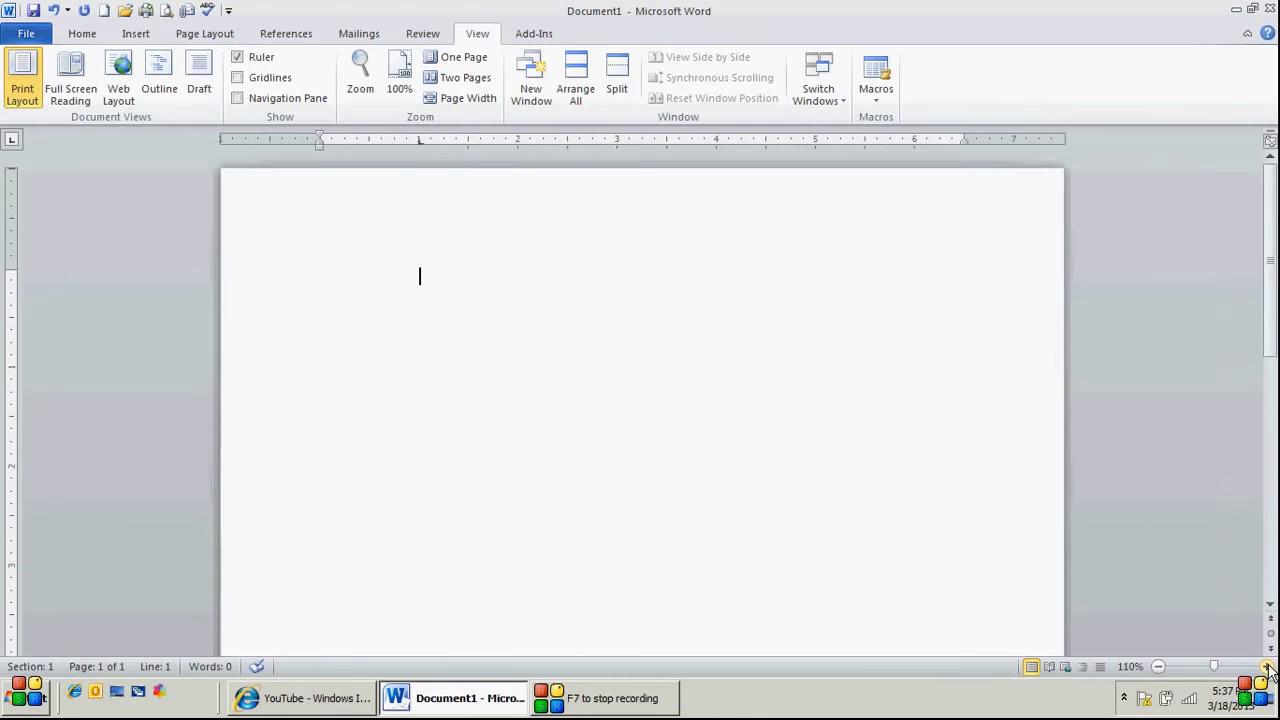
{"action": "left_click", "coordinate": [1158, 666]}
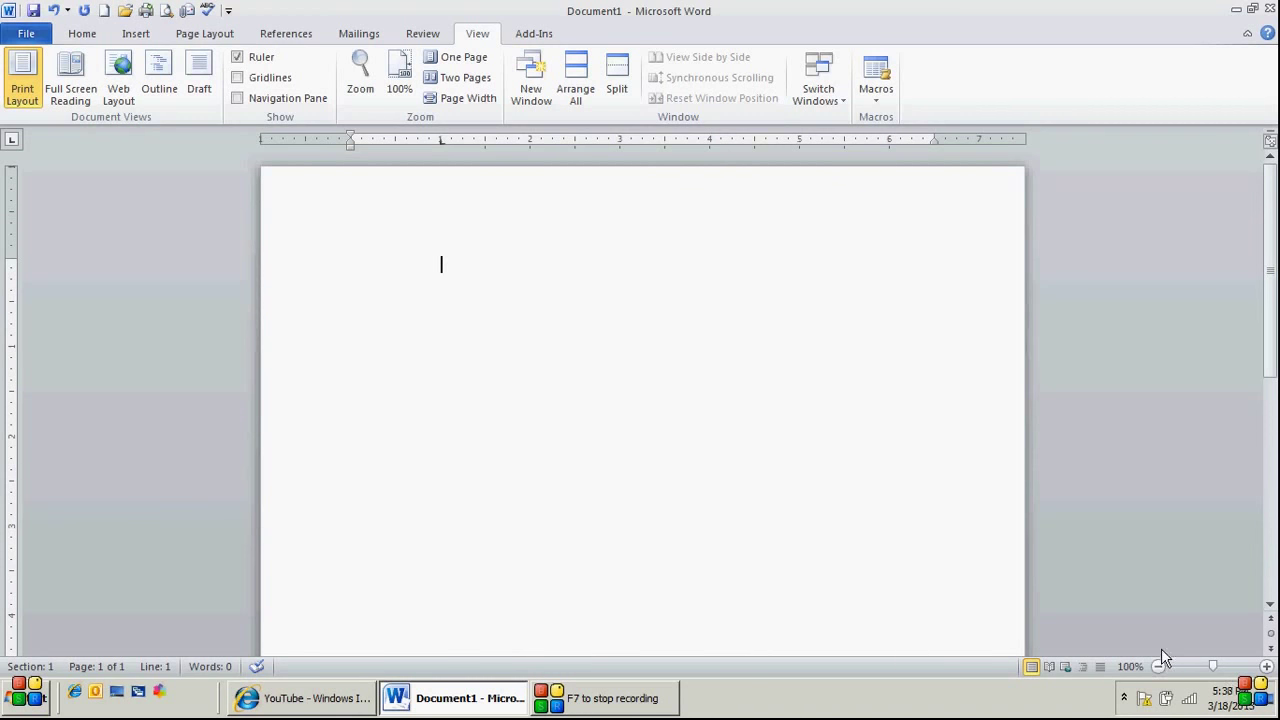
{"action": "left_click", "coordinate": [1266, 666]}
{"action": "left_click", "coordinate": [1266, 666]}
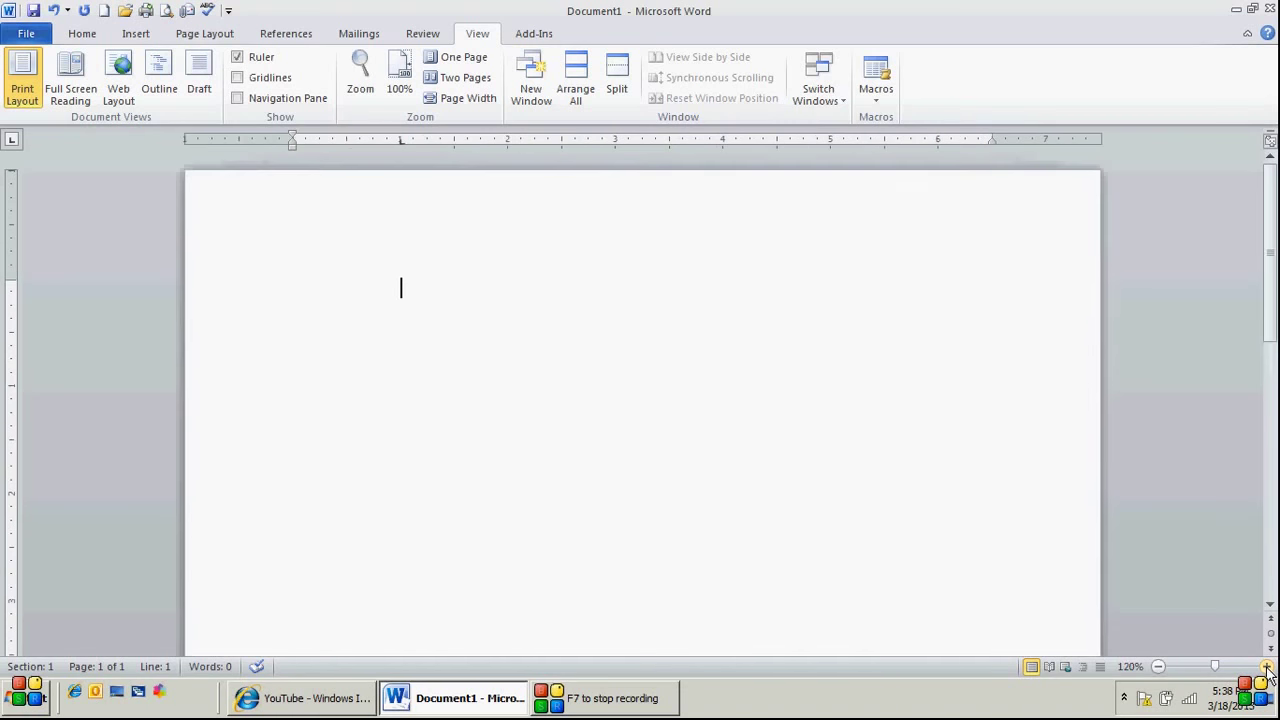
{"action": "left_click", "coordinate": [1266, 666]}
{"action": "left_click", "coordinate": [1266, 666]}
{"action": "left_click", "coordinate": [1266, 666]}
{"action": "left_click", "coordinate": [1266, 666]}
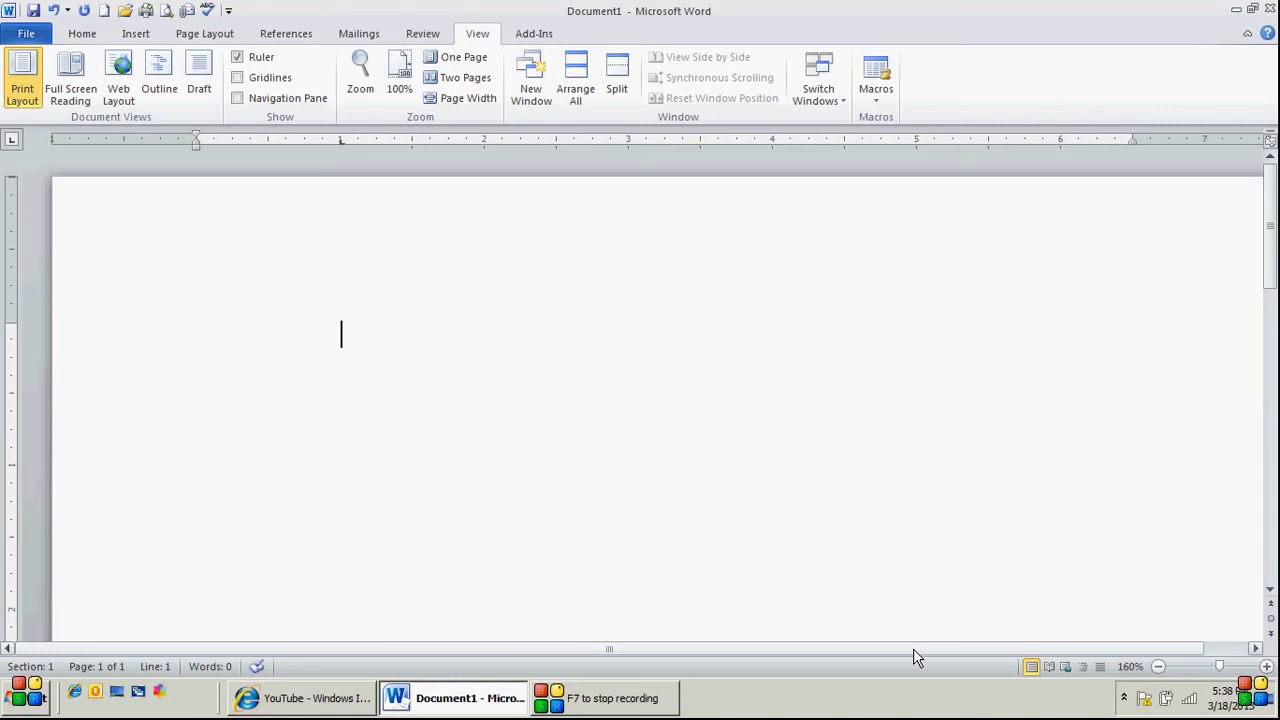
{"action": "left_click", "coordinate": [85, 34]}
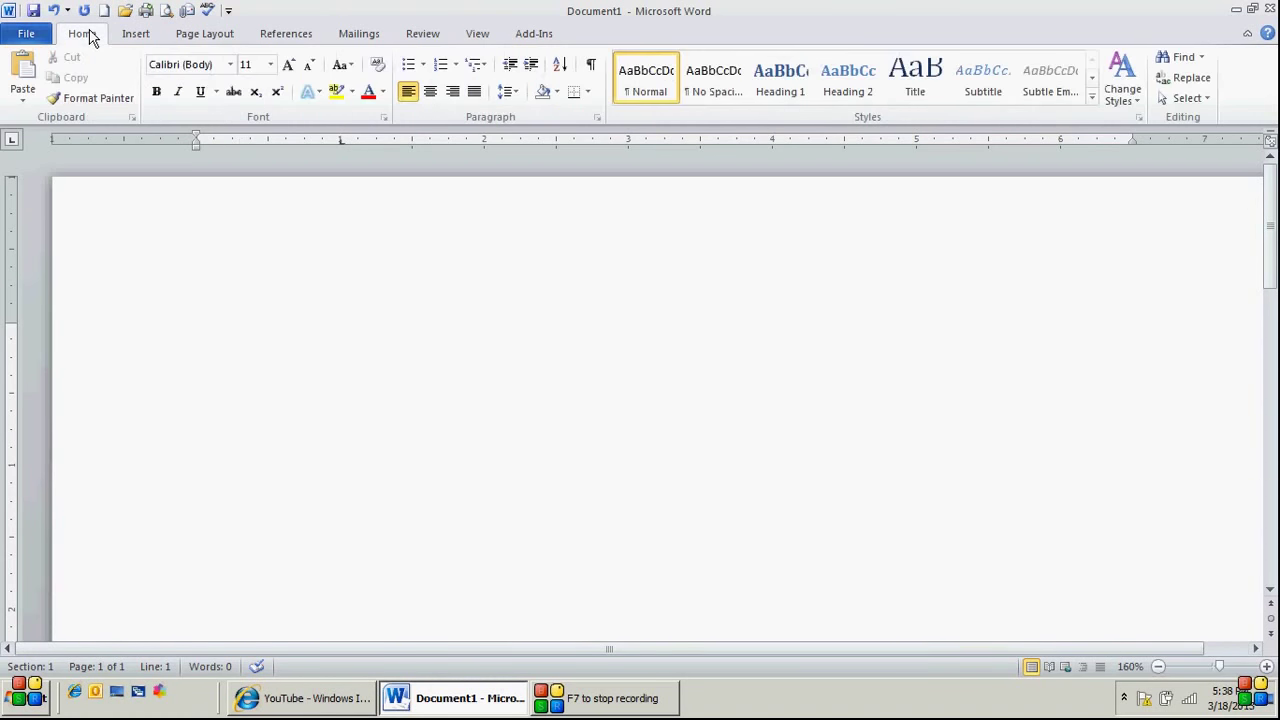